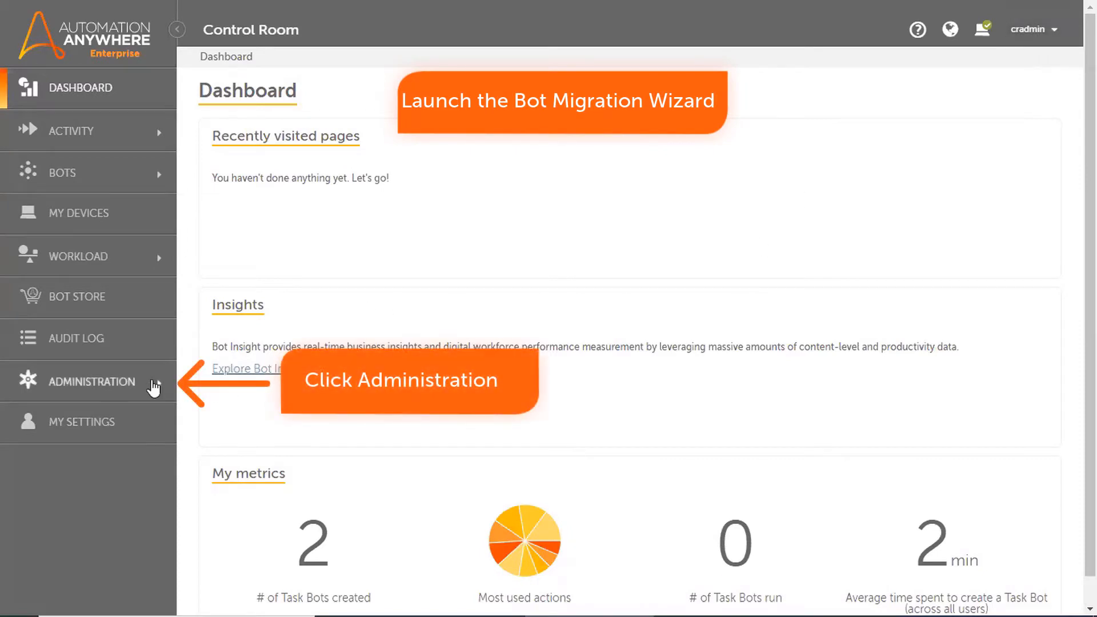
- Start a new bot migration from the Administration area and choose to overwrite files that already exist
click(149, 387)
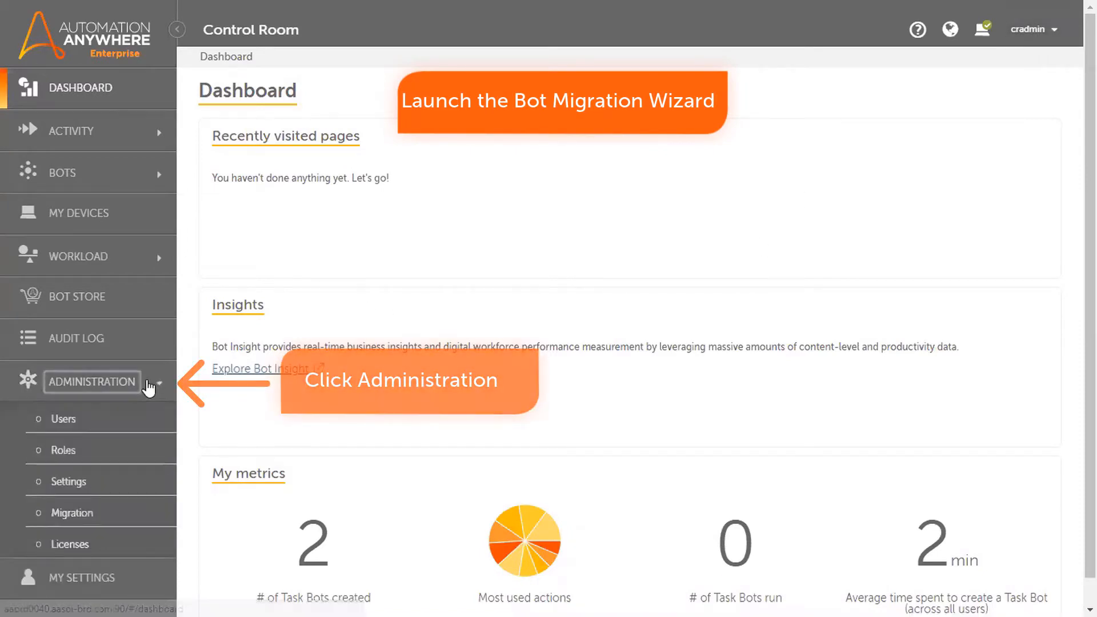
click(79, 518)
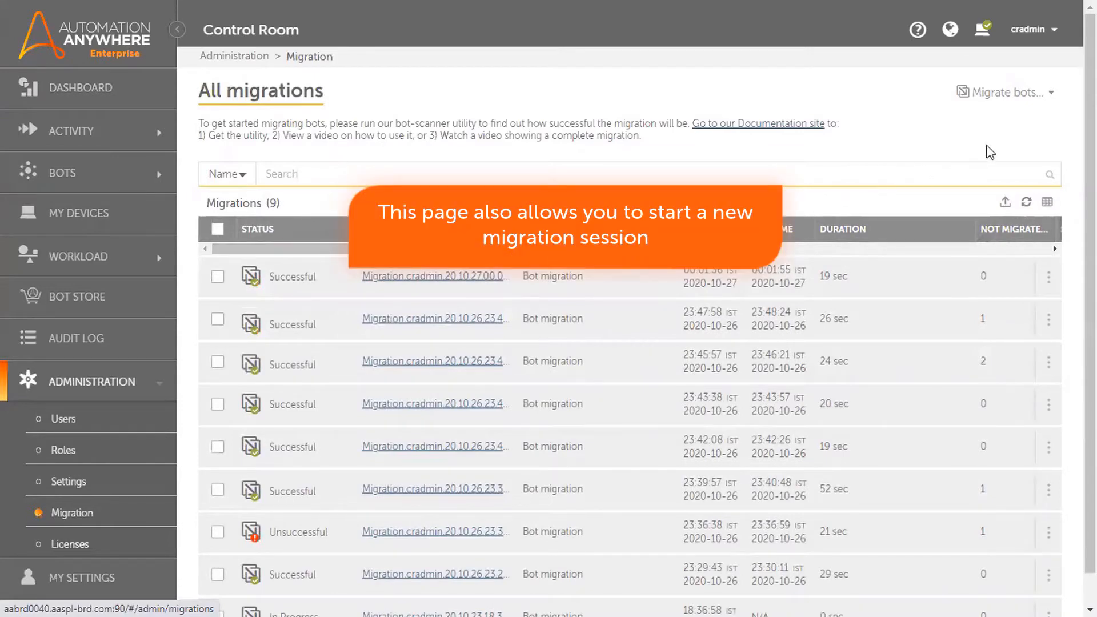
click(1006, 92)
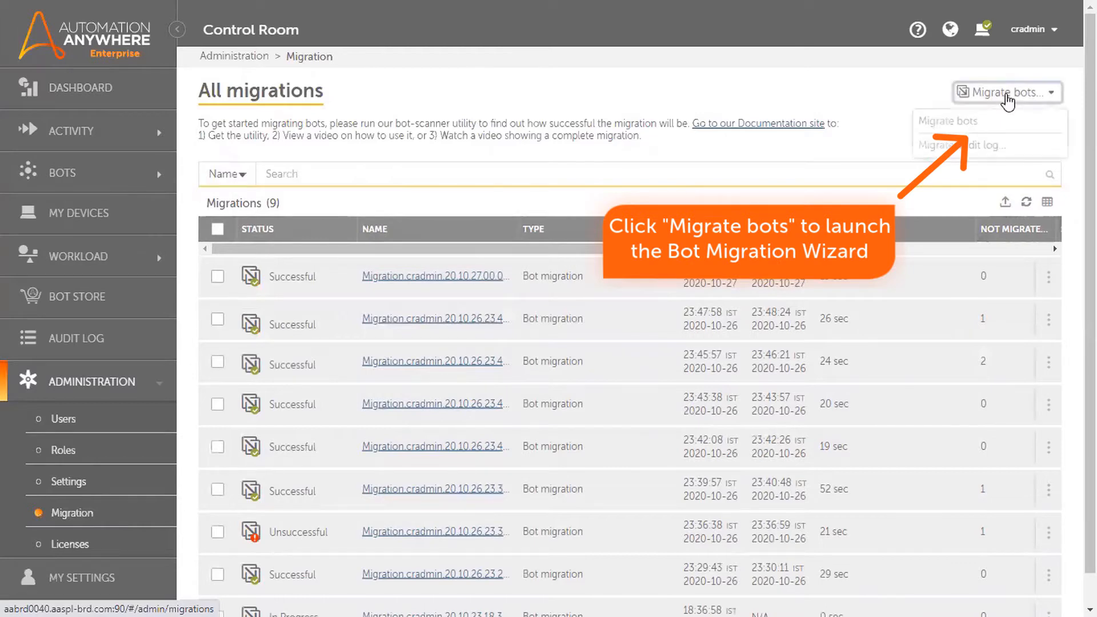
click(980, 127)
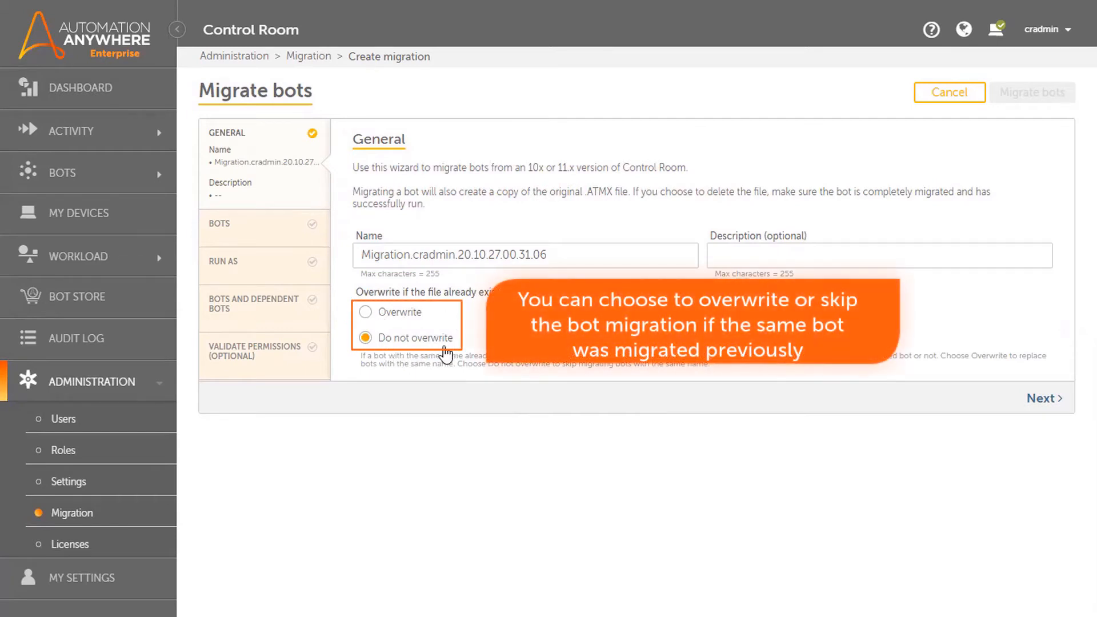
click(403, 321)
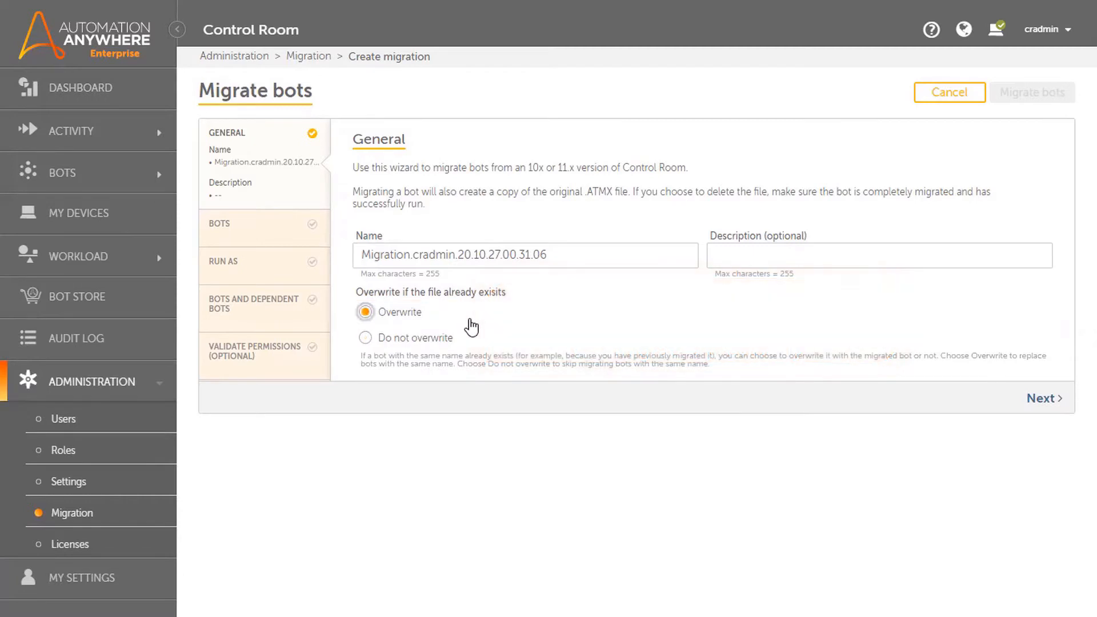
click(1040, 399)
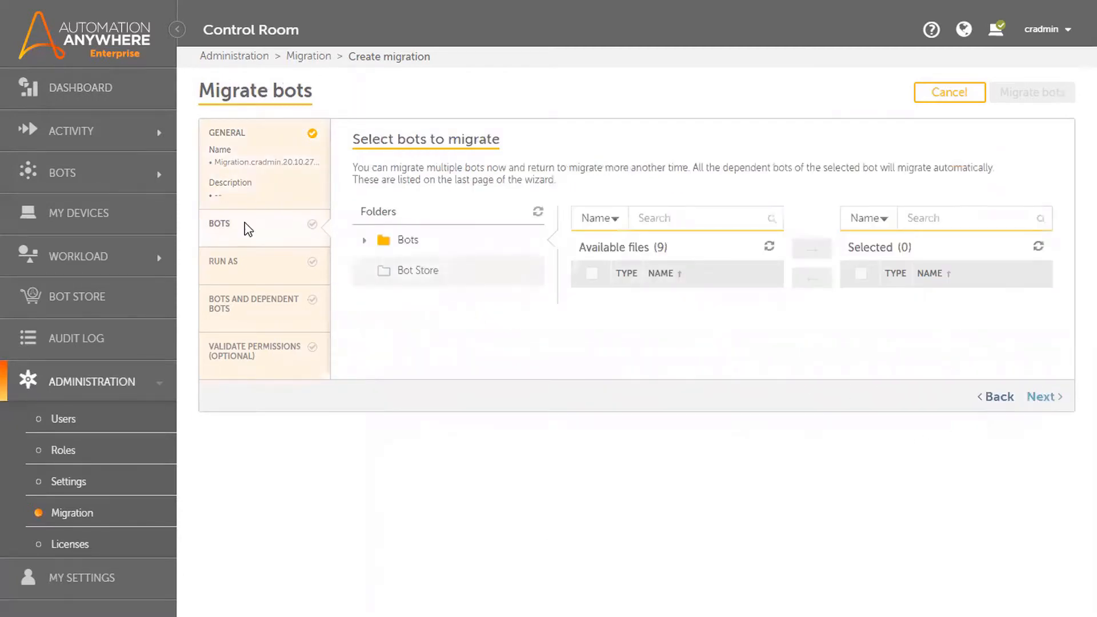
- From My Tasks > Finance, select Convert Numbers To Words, Extract User Details - PDF to Excel, NSE - Download Yearly Stock Data and Register User for migration
click(363, 241)
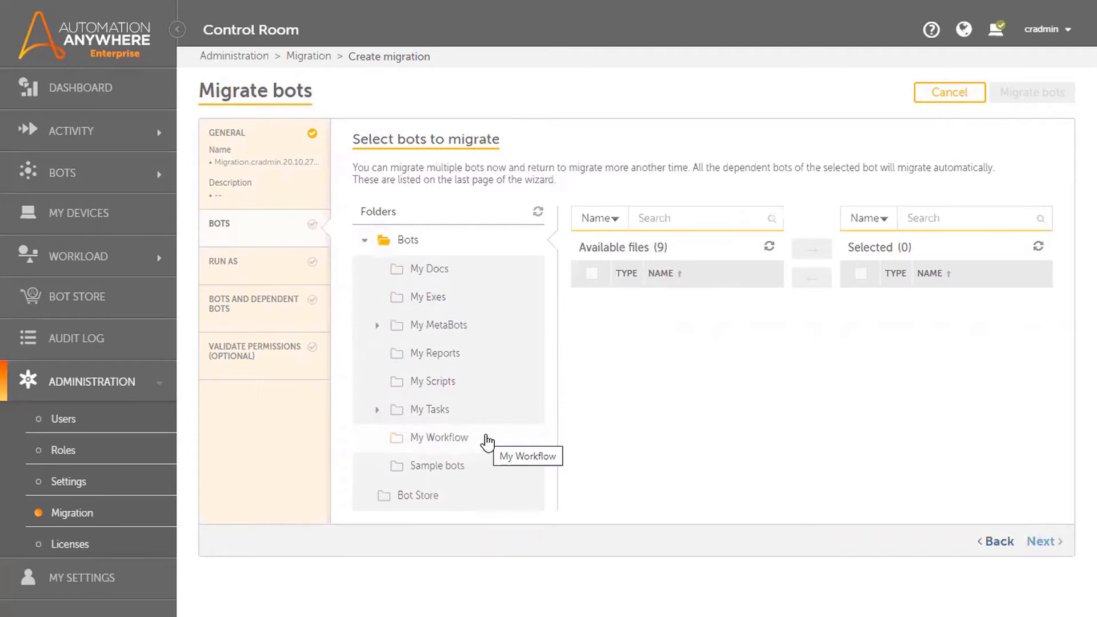
click(377, 411)
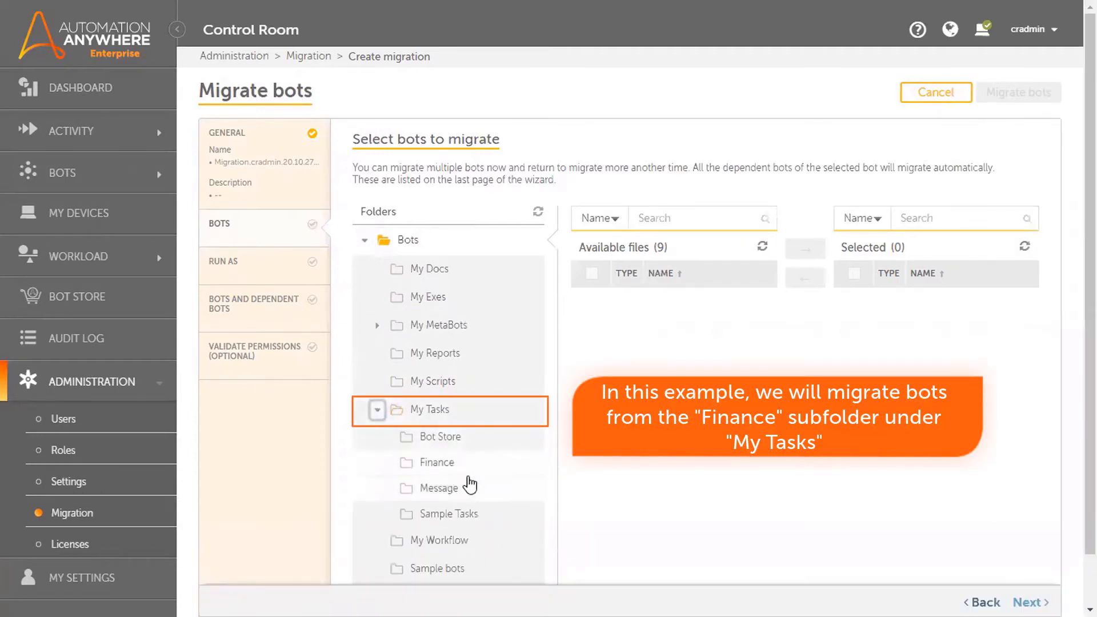
click(446, 468)
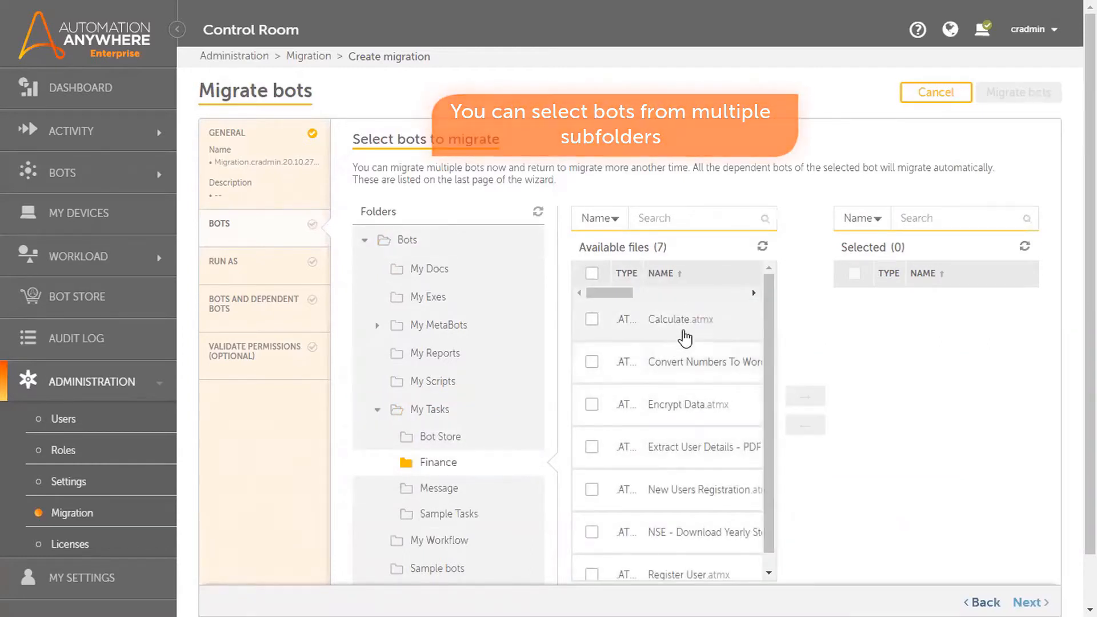
click(591, 362)
click(591, 447)
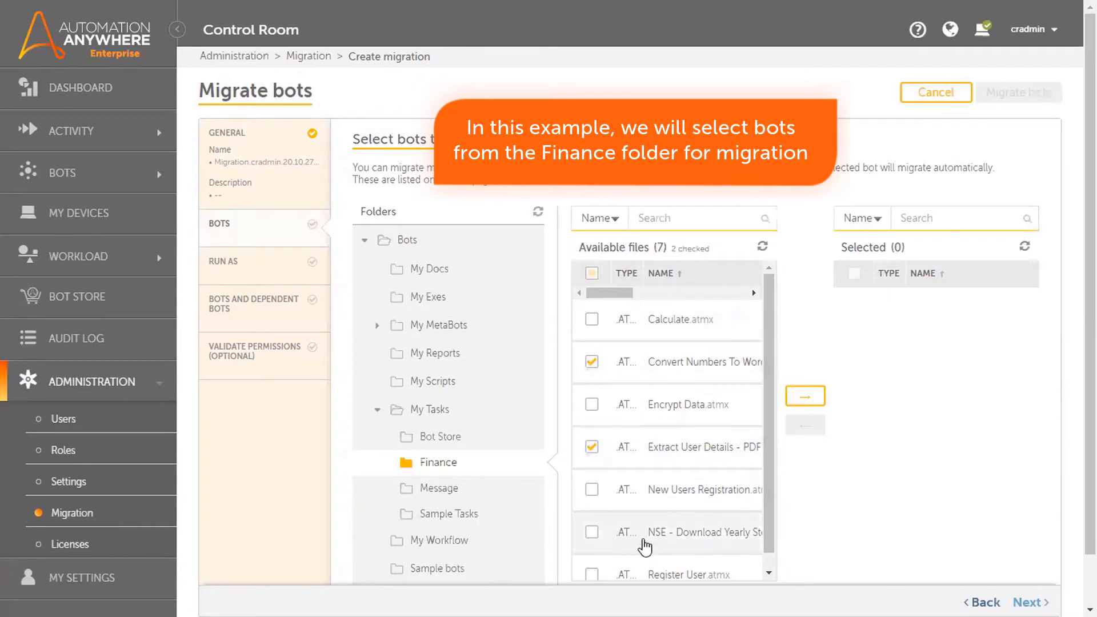
scroll(766, 522, down, 1)
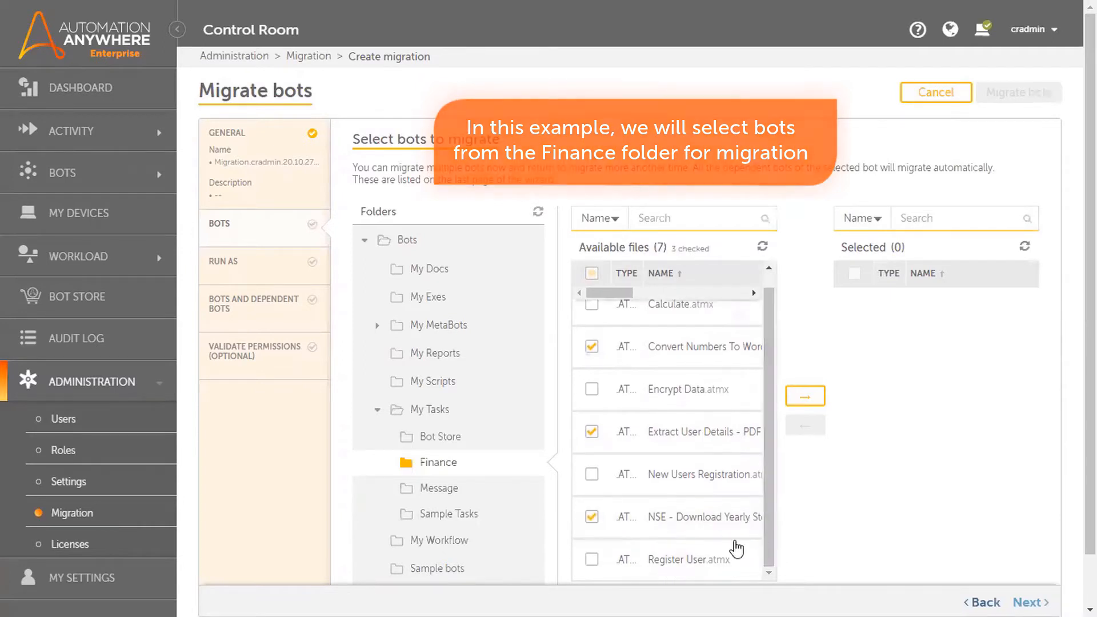
click(592, 560)
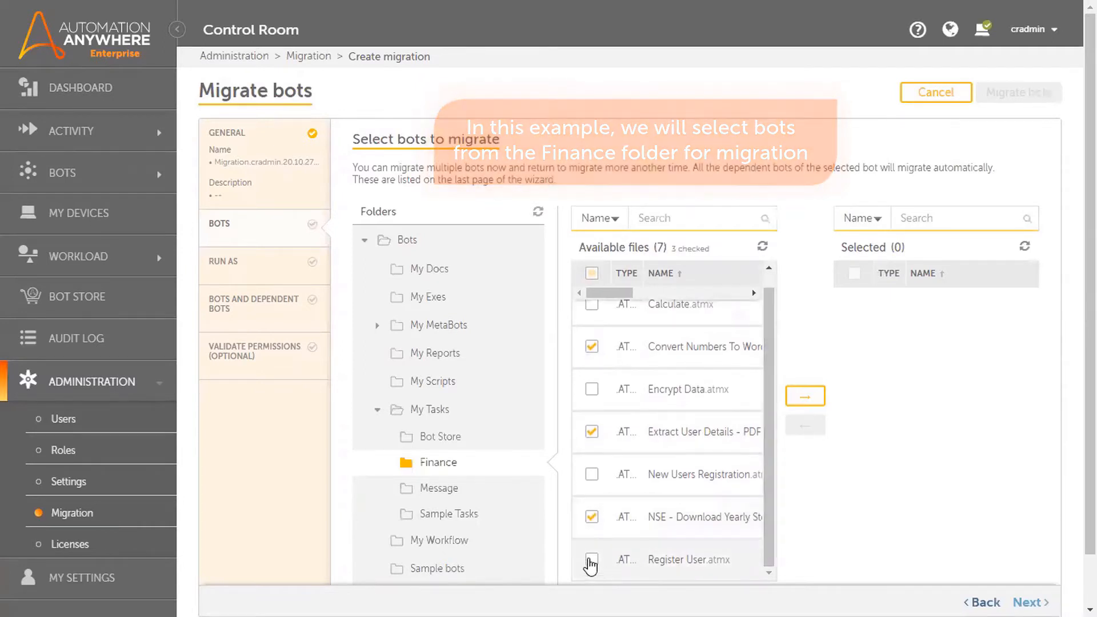
click(806, 400)
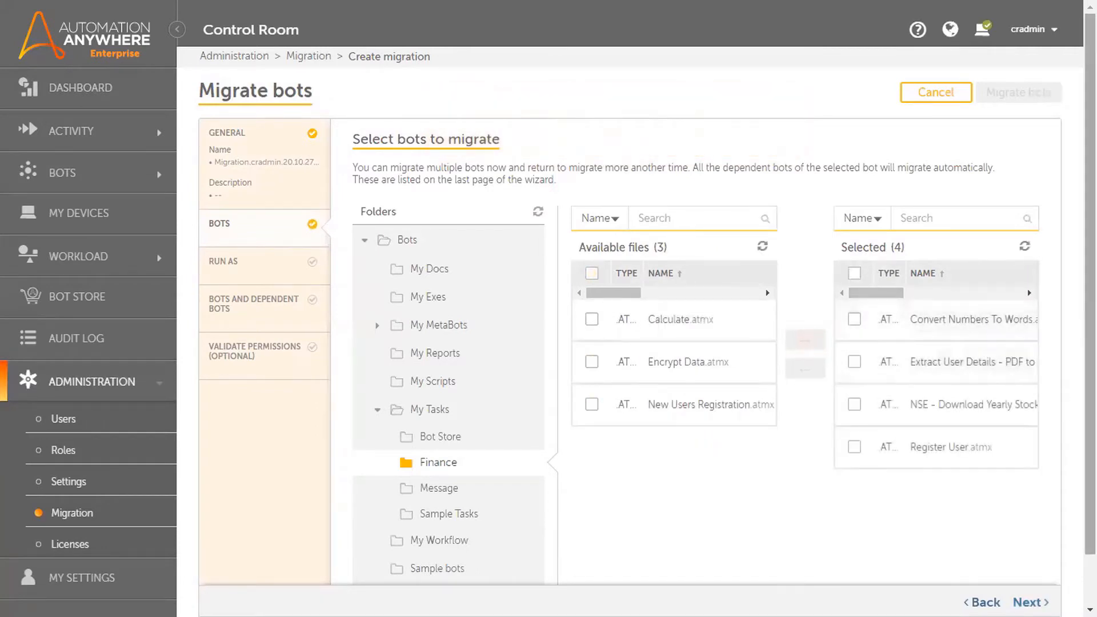
scroll(1052, 400, down, 1)
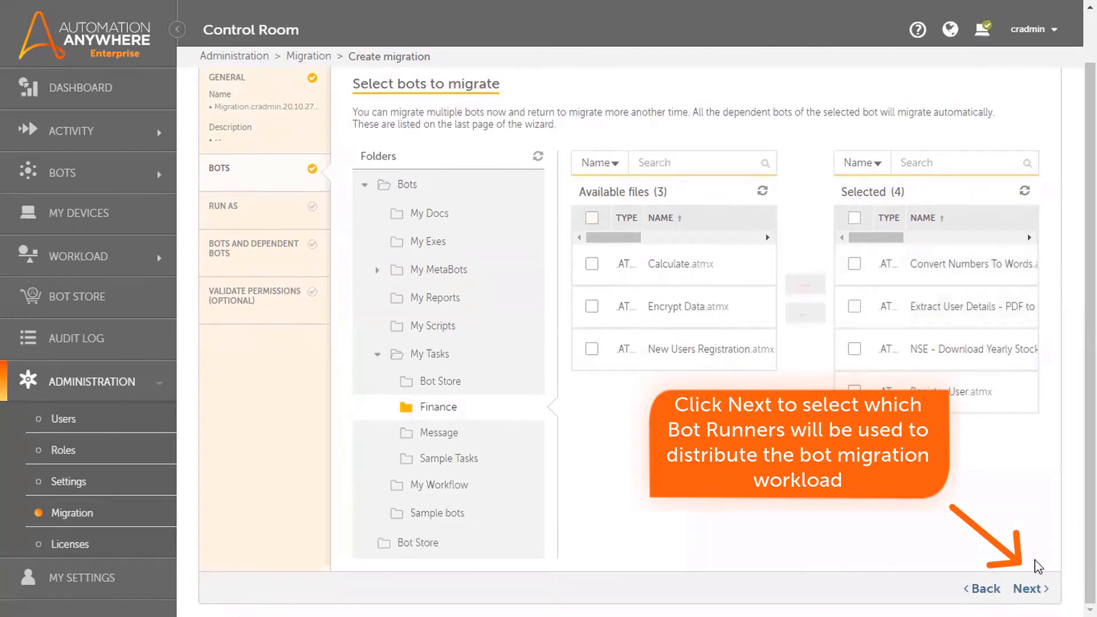
click(1027, 589)
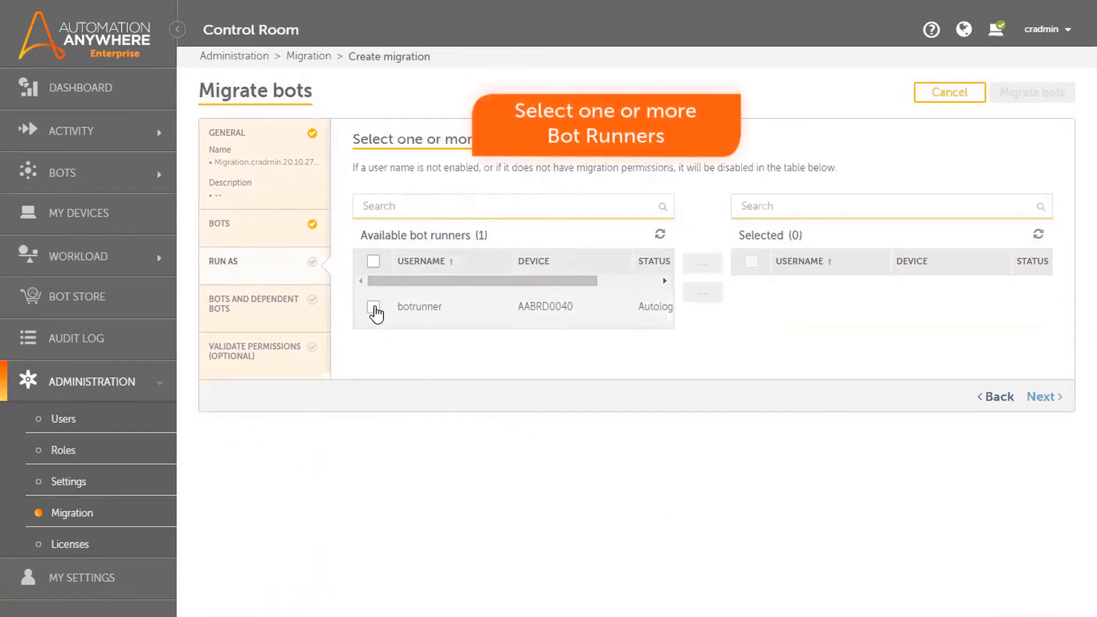
- Add botrunner on device AABRD0040 as the bot runner that runs the migration
click(374, 308)
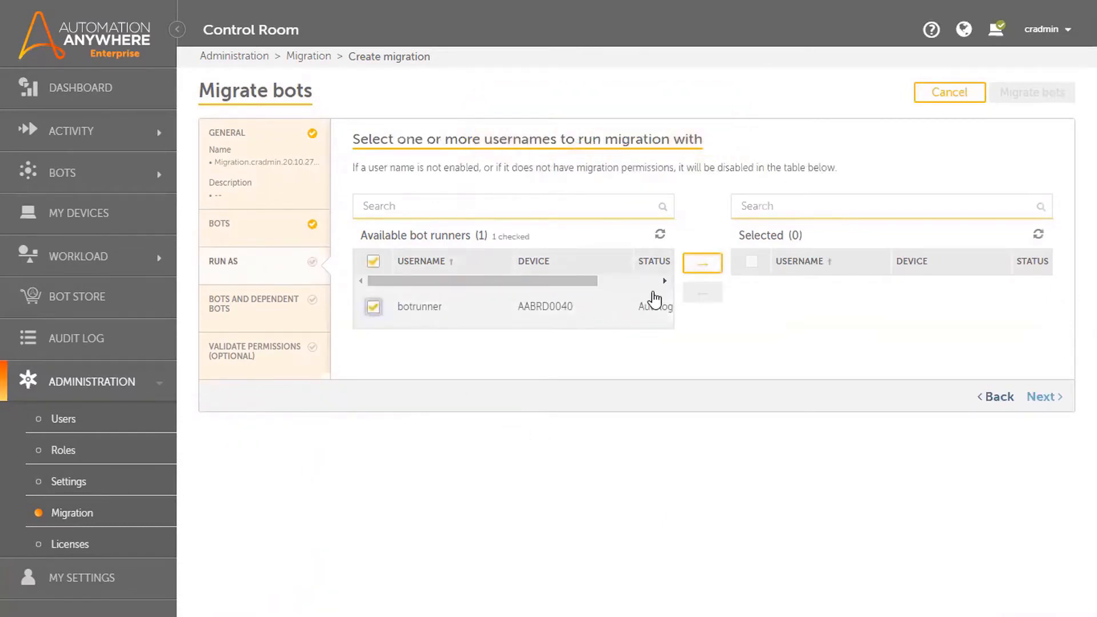
click(711, 268)
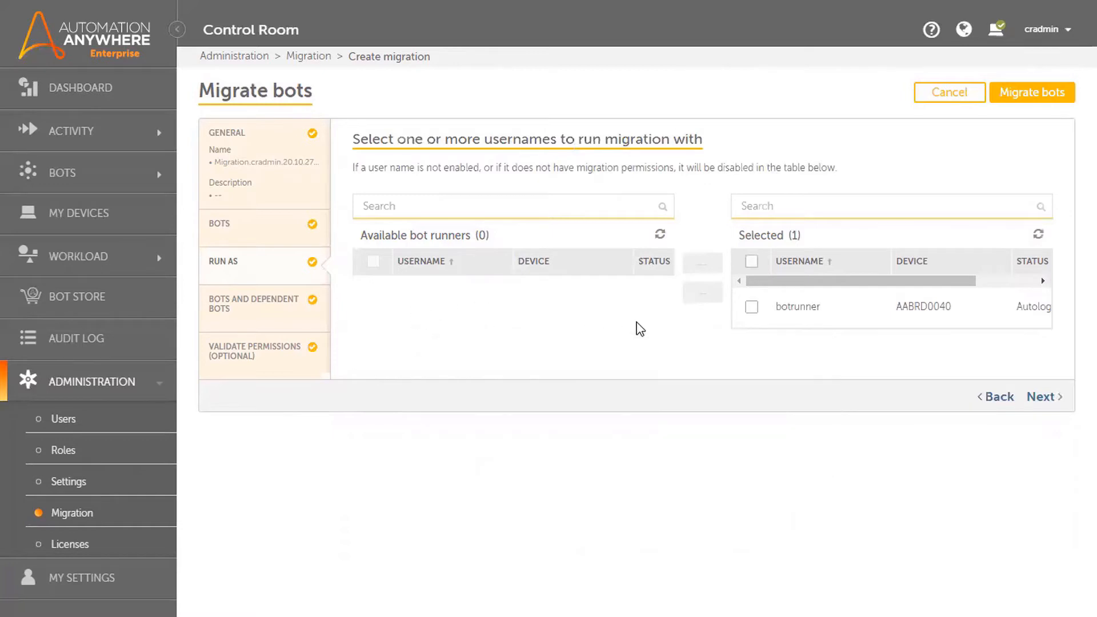
click(1041, 398)
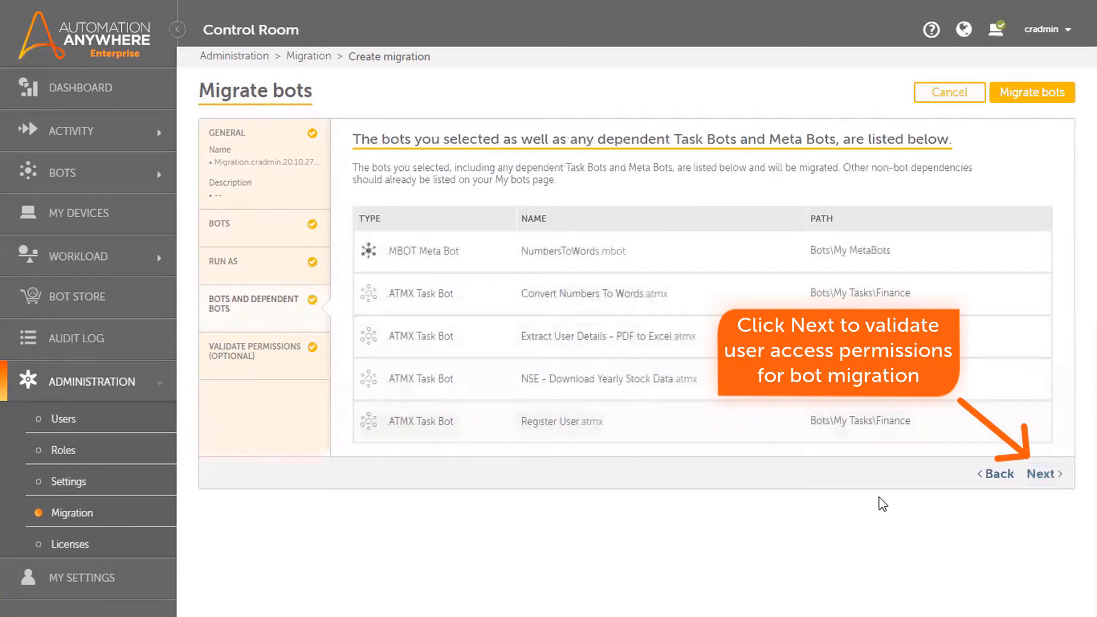
- Continue past the dependent bots list and validate the migration permissions for both the current user and the Run-as users
click(1041, 478)
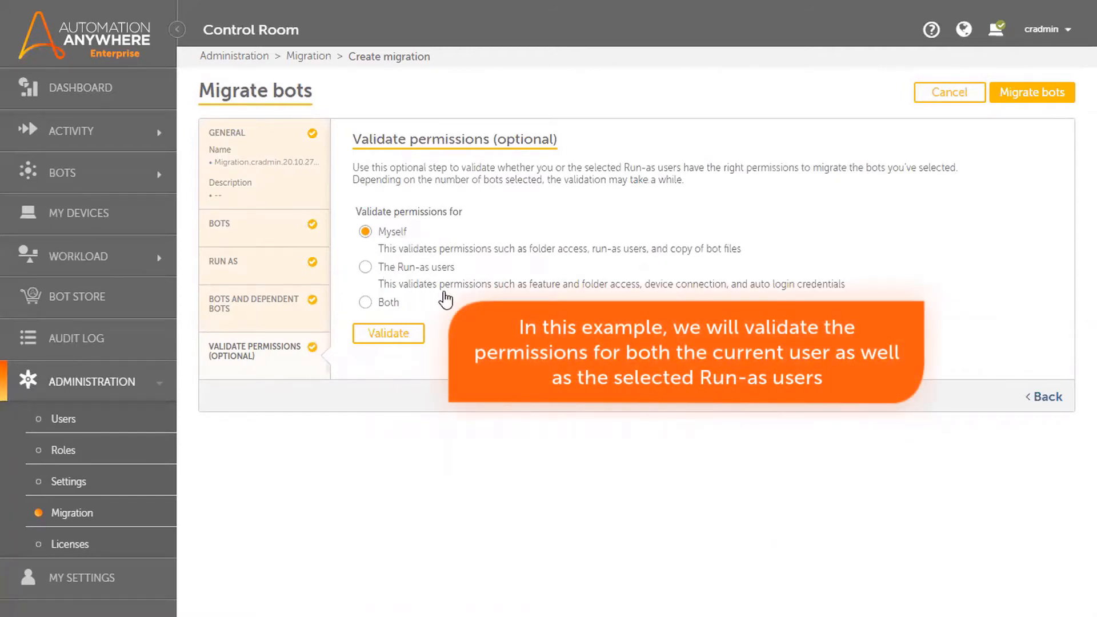
click(366, 304)
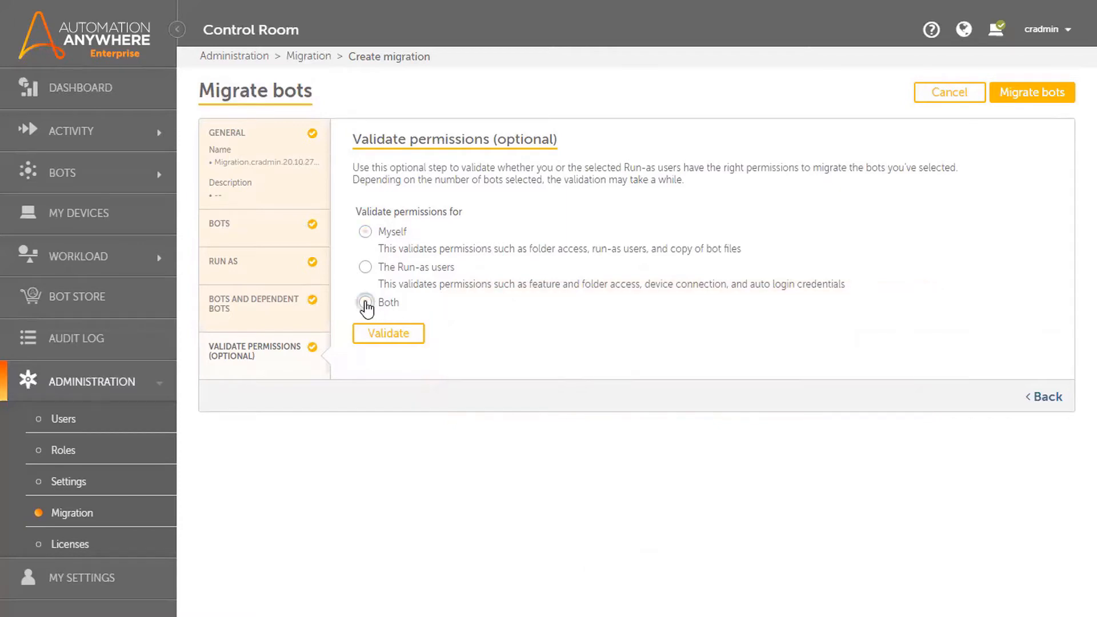
click(387, 337)
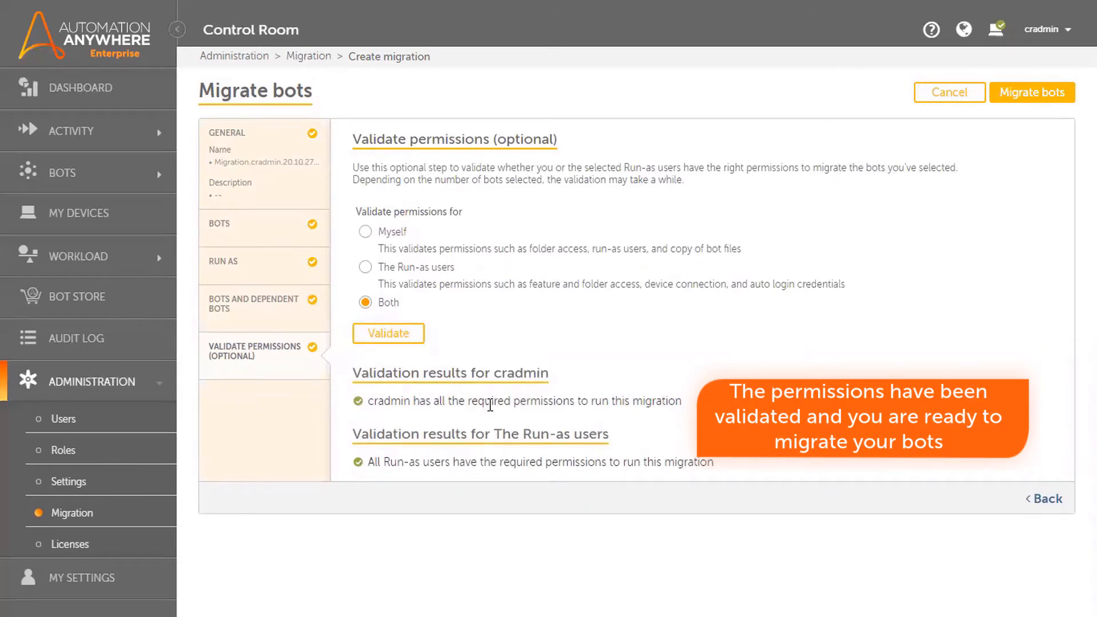
- Start the bot migration, open the details of the newest migration entry and minimize the MigrationBot progress window
click(1014, 108)
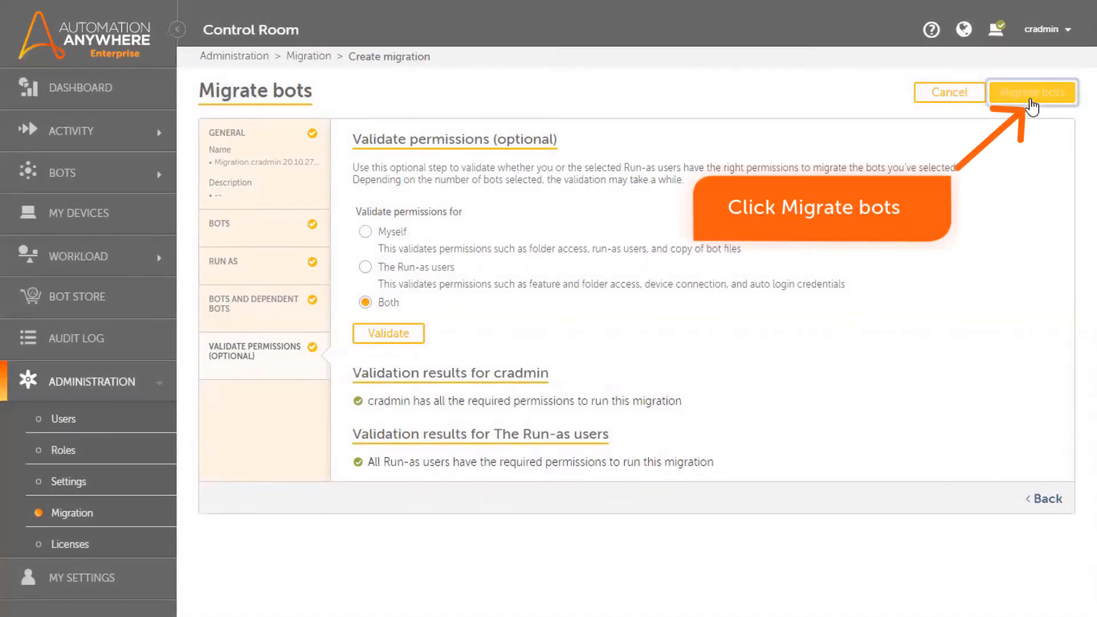
click(1030, 100)
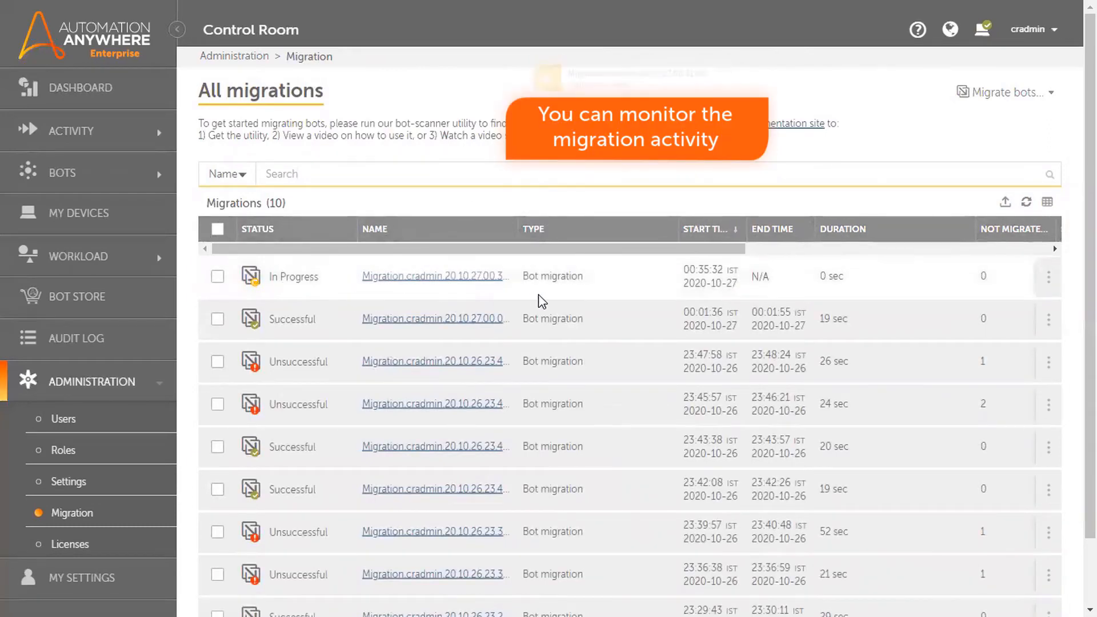
click(457, 280)
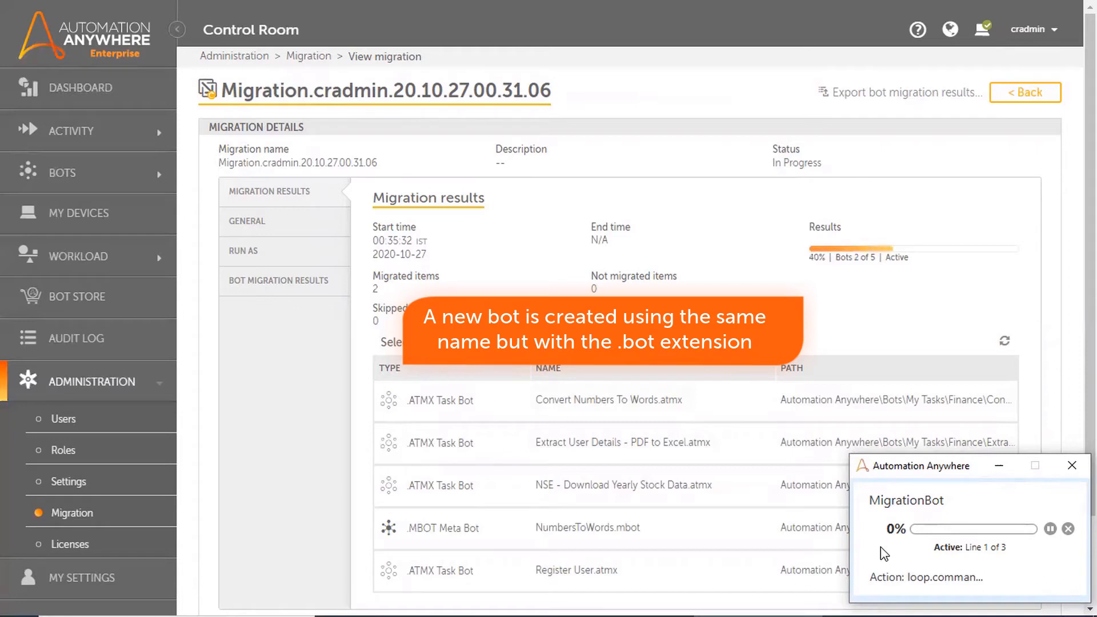
click(999, 470)
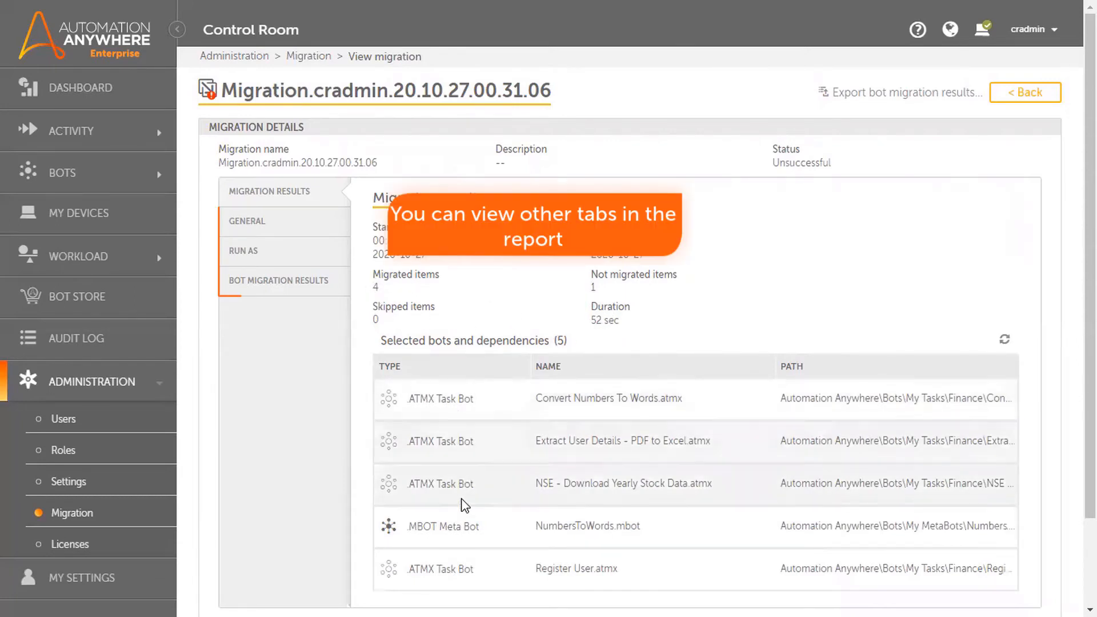
- Review the migration's General and Run As details and display the bot migration results
click(291, 222)
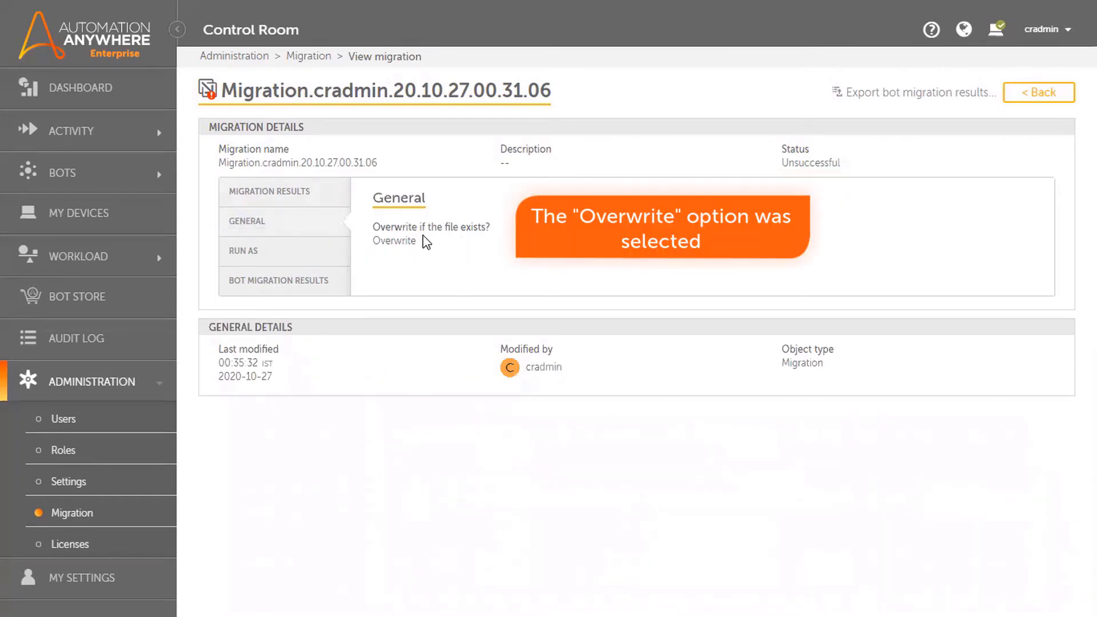
click(294, 259)
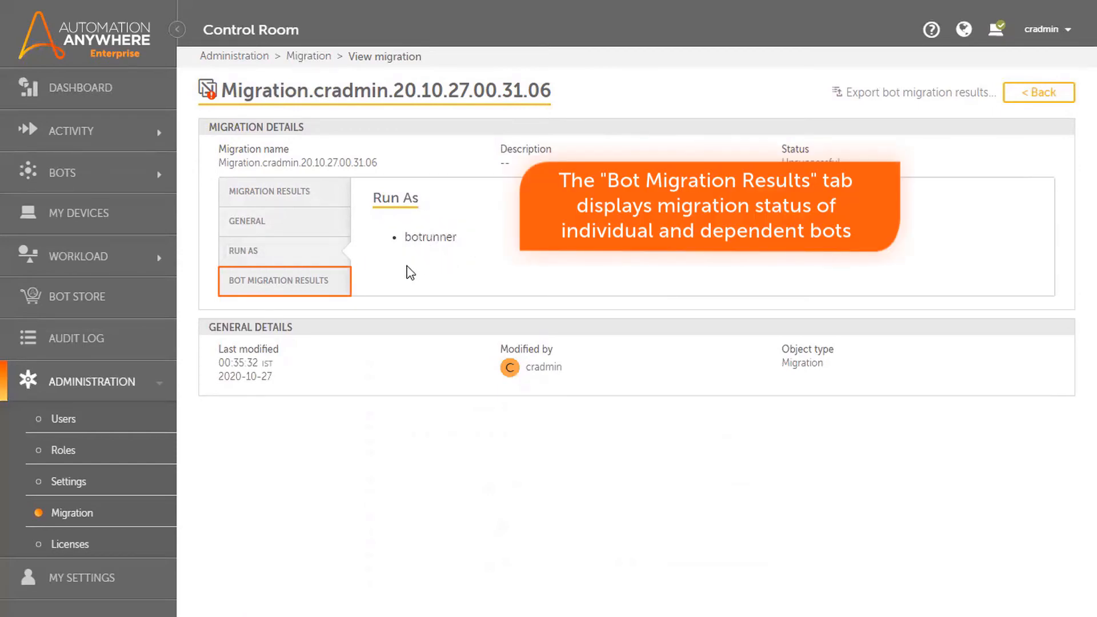
click(294, 285)
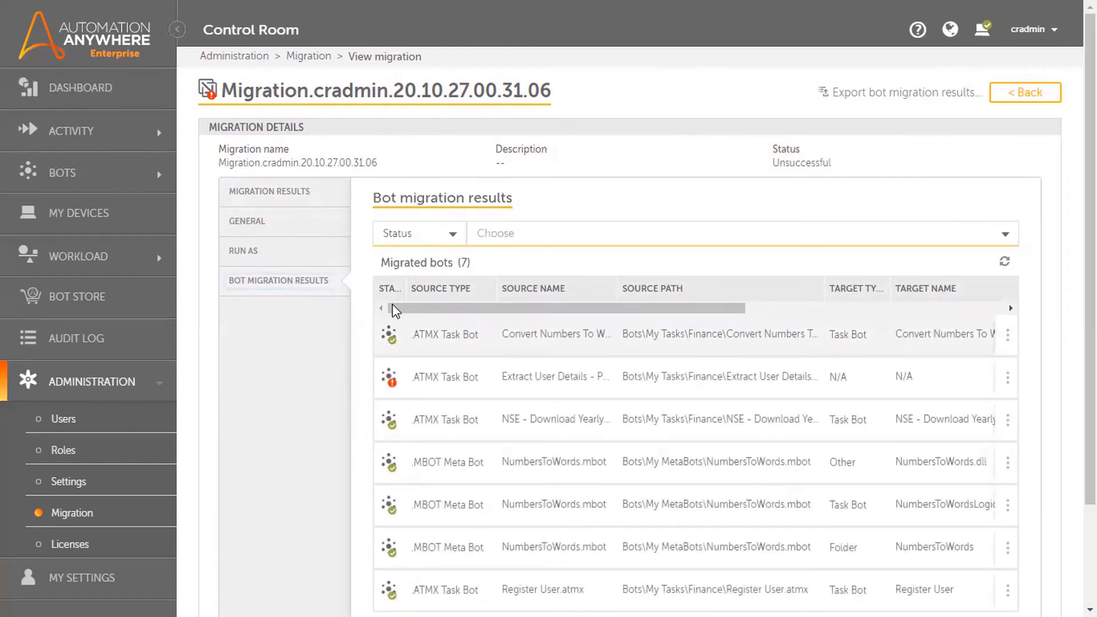
- Widen the Status column and examine the failure reason and migration issues for Extract User Details - PDF to Excel.atmx in the results
drag(408, 285, 425, 286)
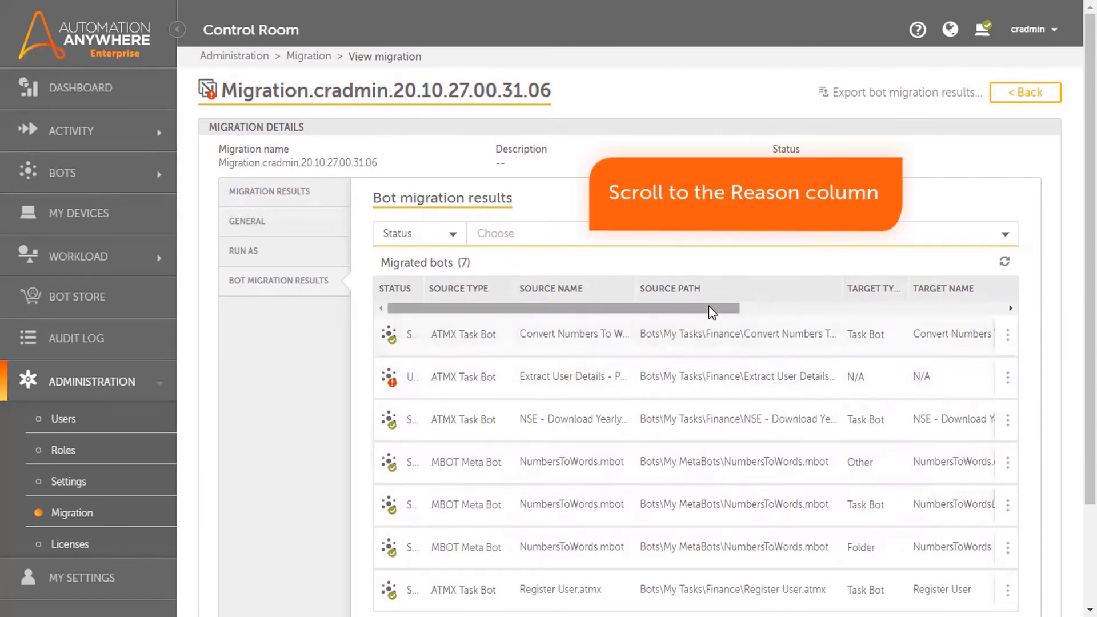
drag(709, 305, 931, 299)
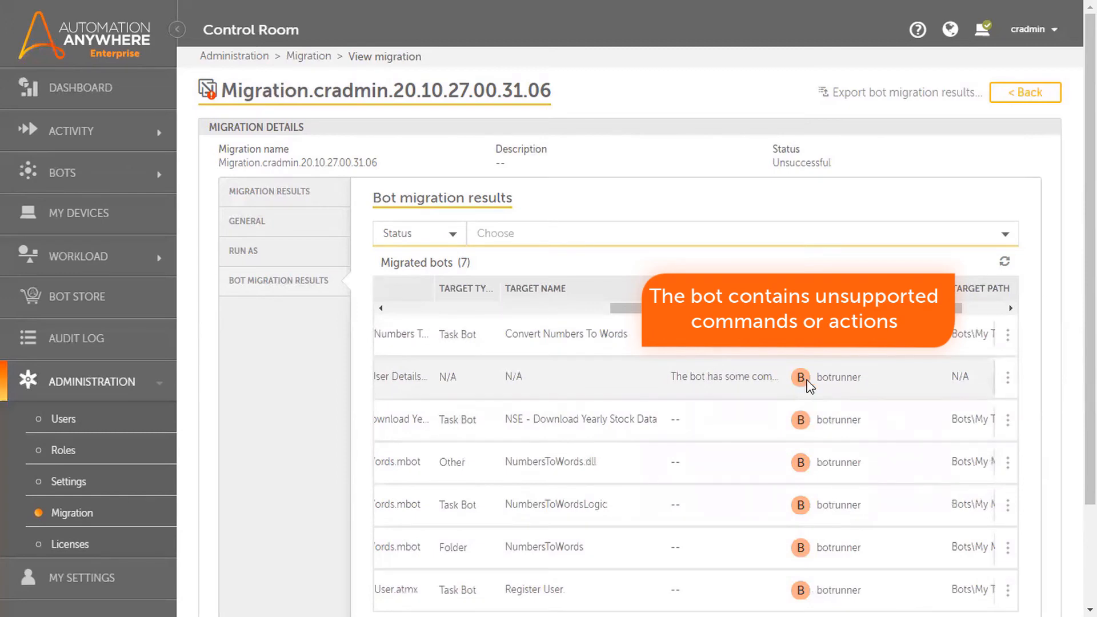
mouse_move(998, 383)
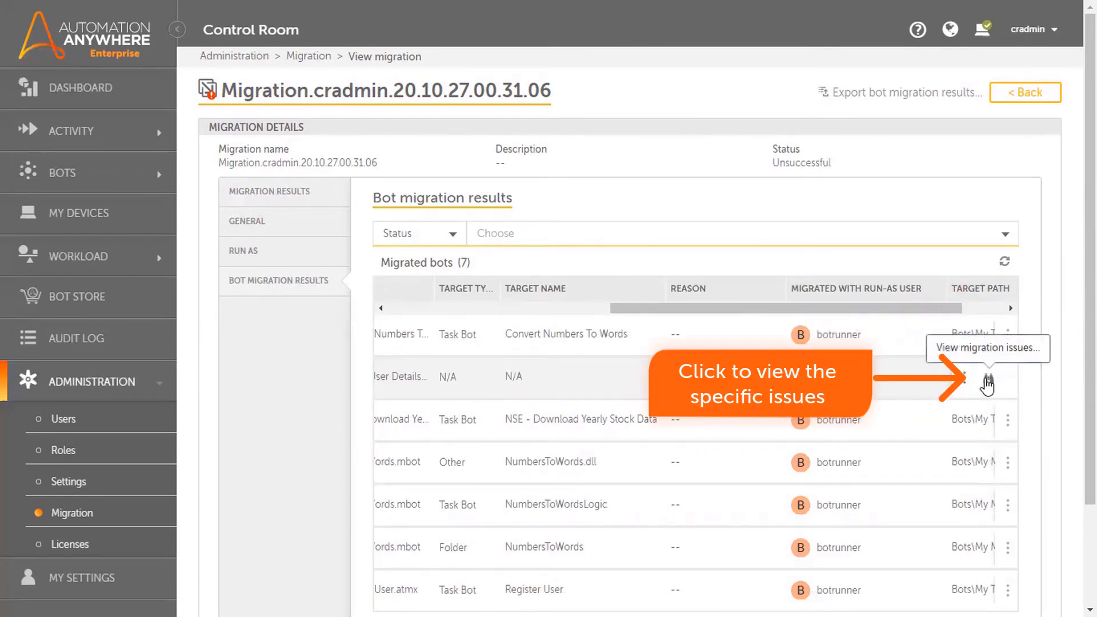
click(988, 382)
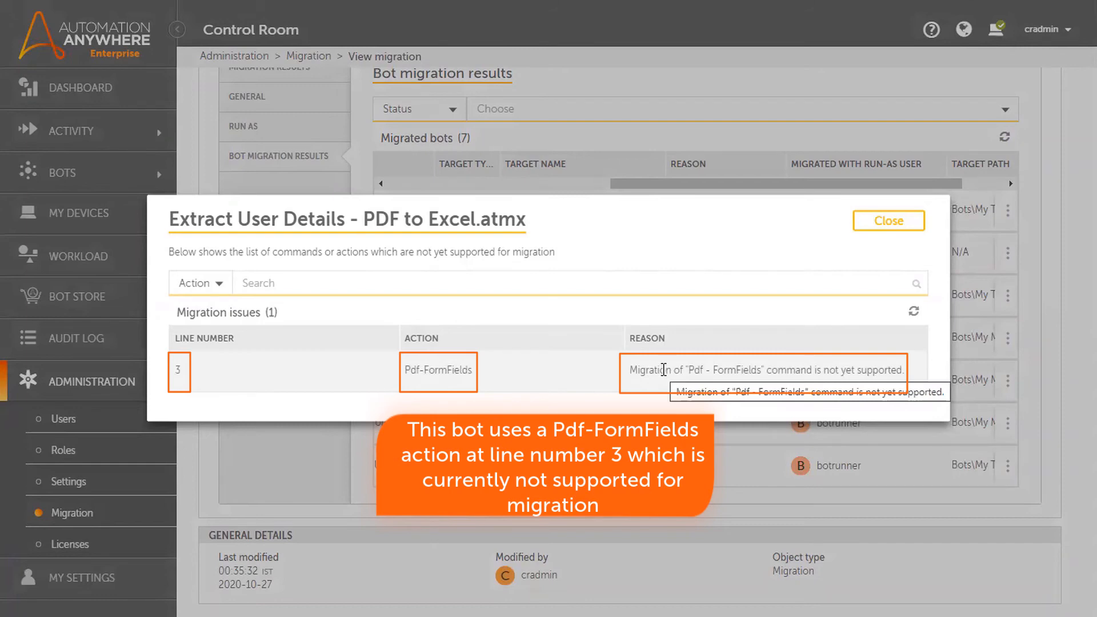
click(881, 228)
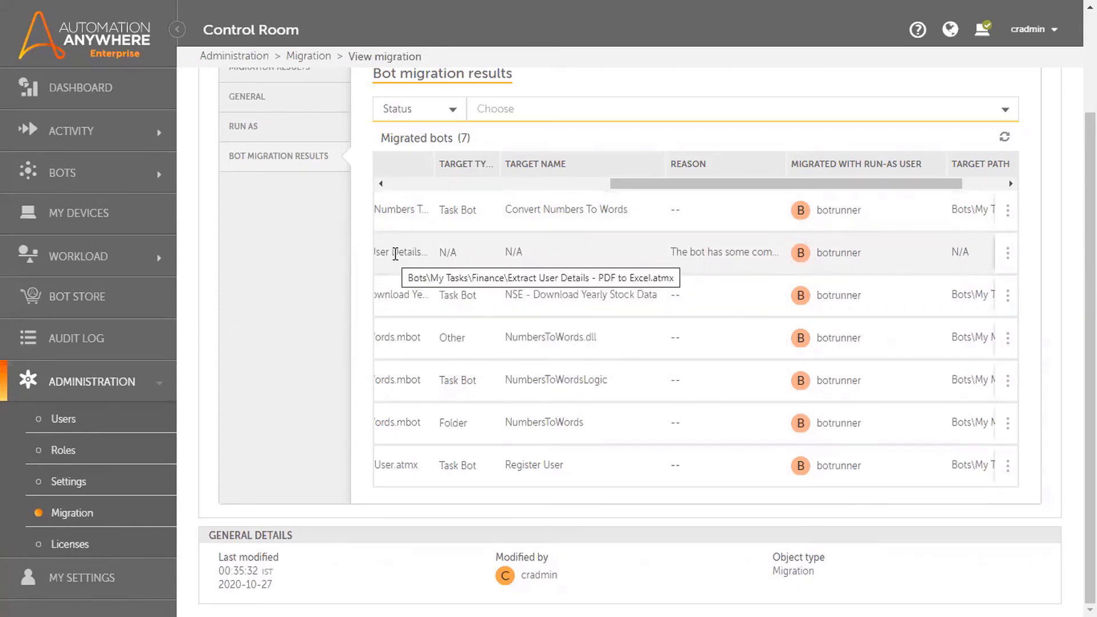
drag(688, 183, 462, 207)
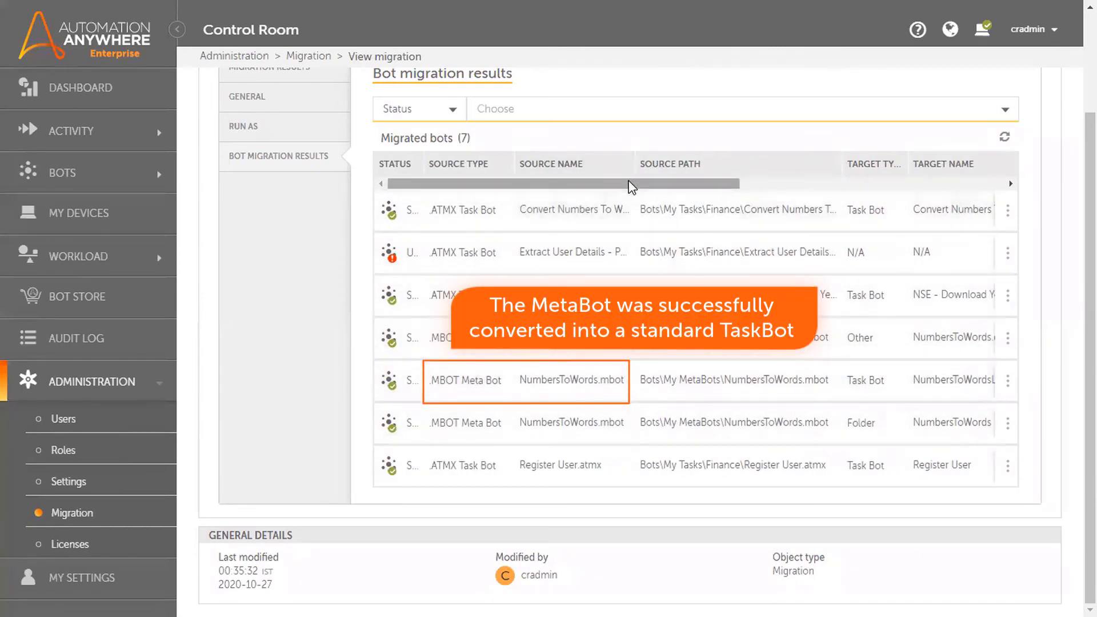
drag(629, 183, 536, 188)
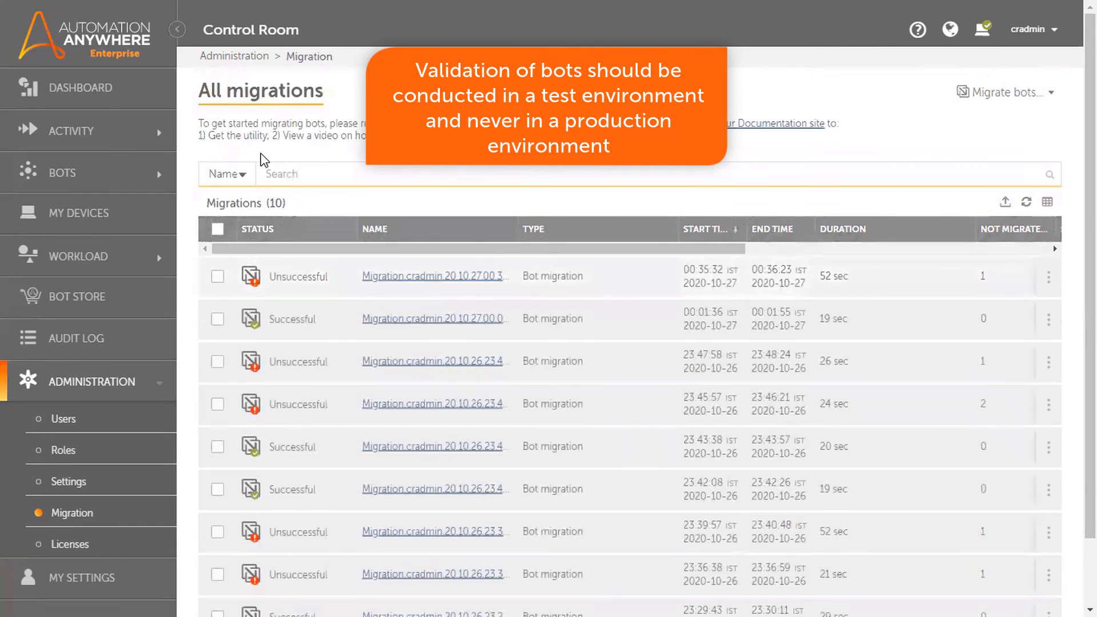
- Open the migrated Register User task bot from the Finance folder of the public bots repository
click(87, 181)
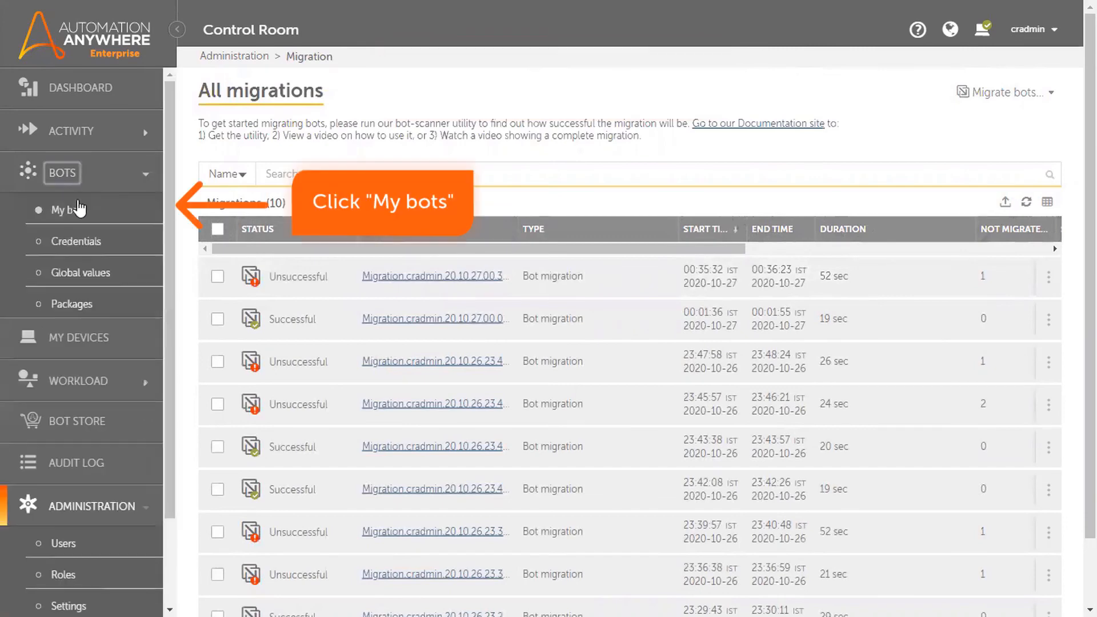
click(73, 210)
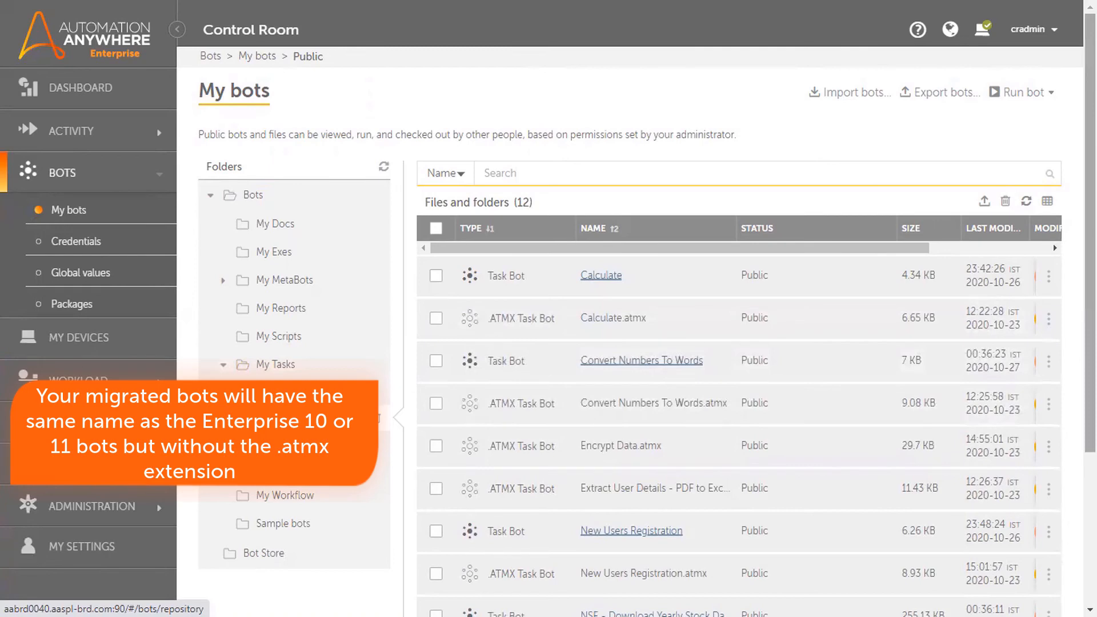
scroll(647, 343, down, 4)
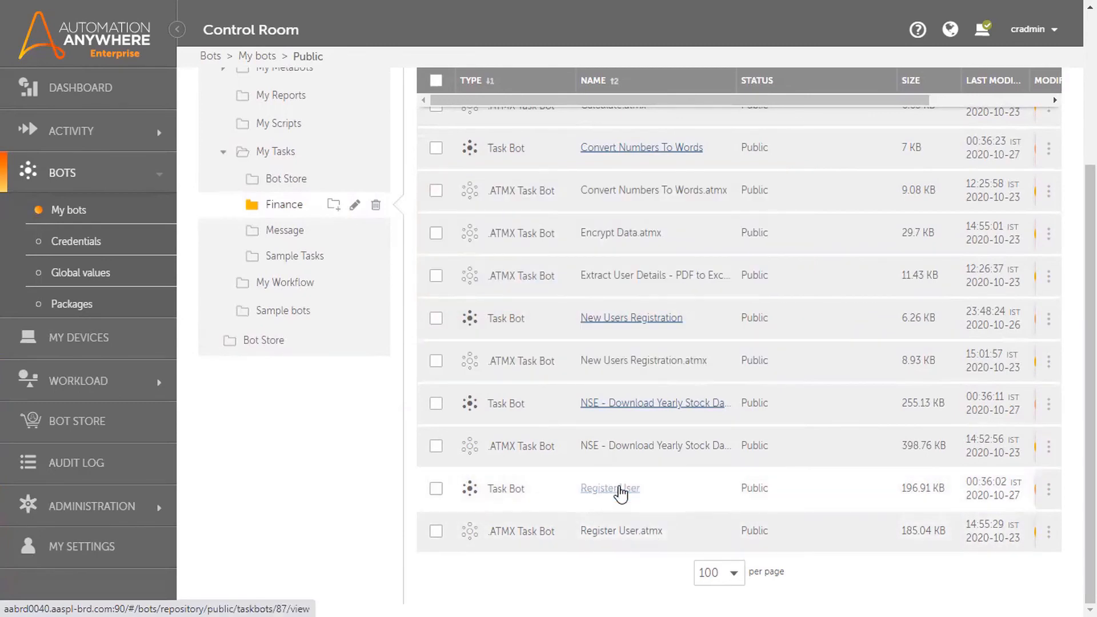
click(621, 489)
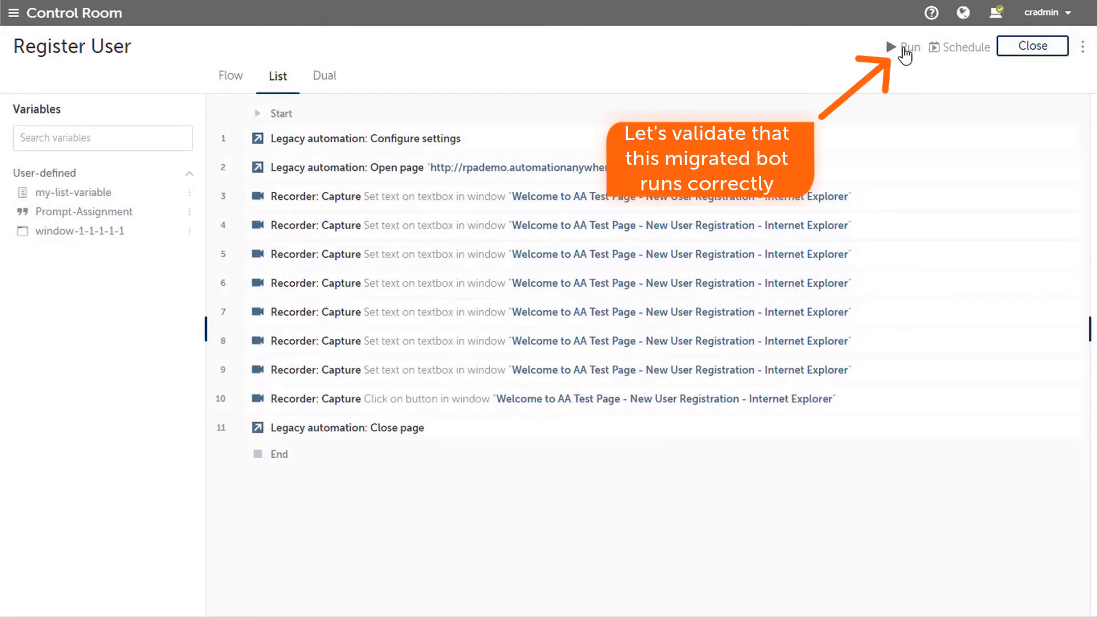
- Set up an immediate run of the Register User bot with botrunner on device AABRD0040 as the selected Run-as user
click(904, 50)
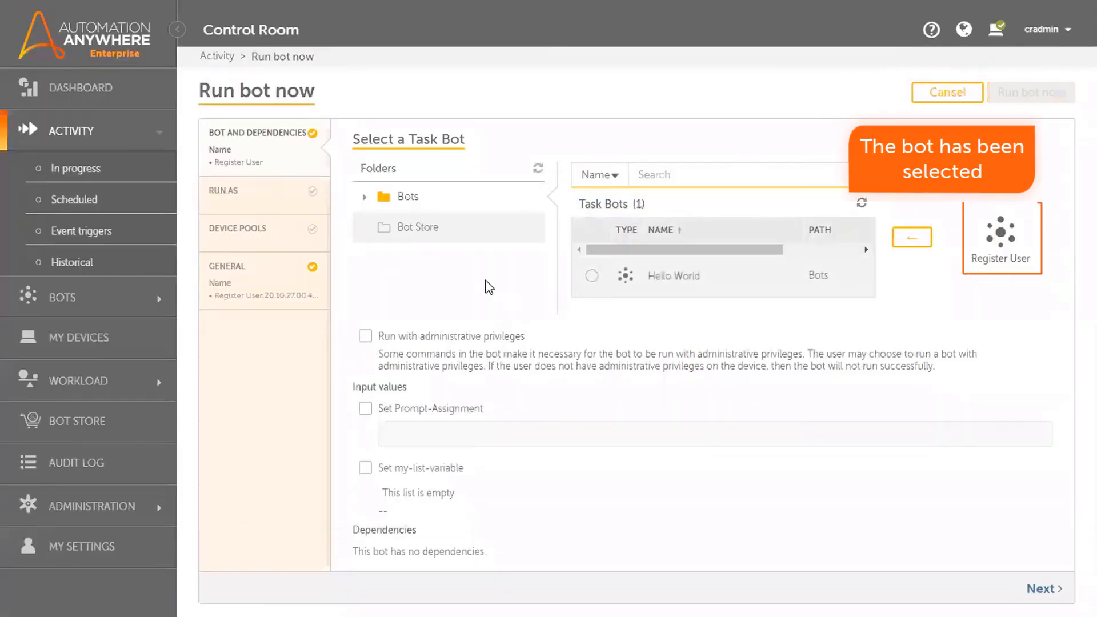
click(266, 201)
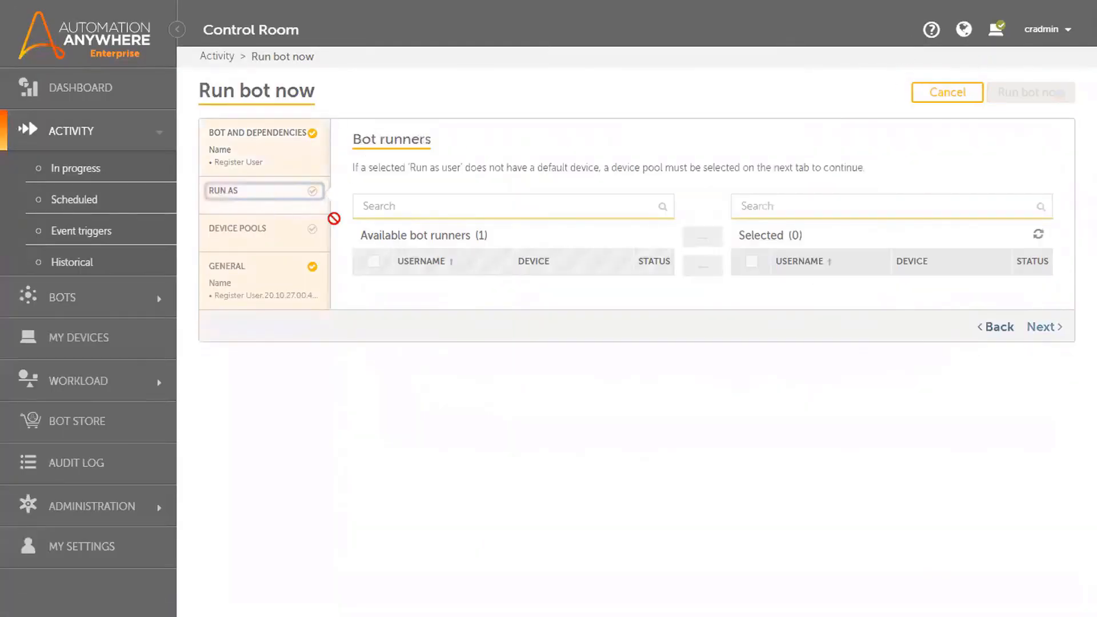
click(407, 308)
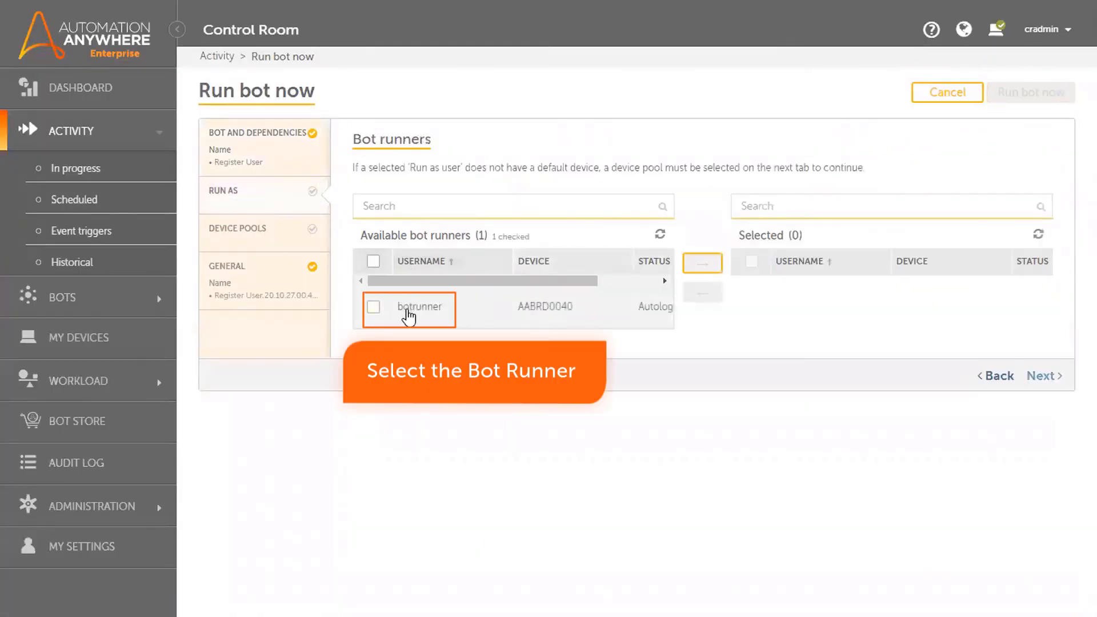
click(702, 264)
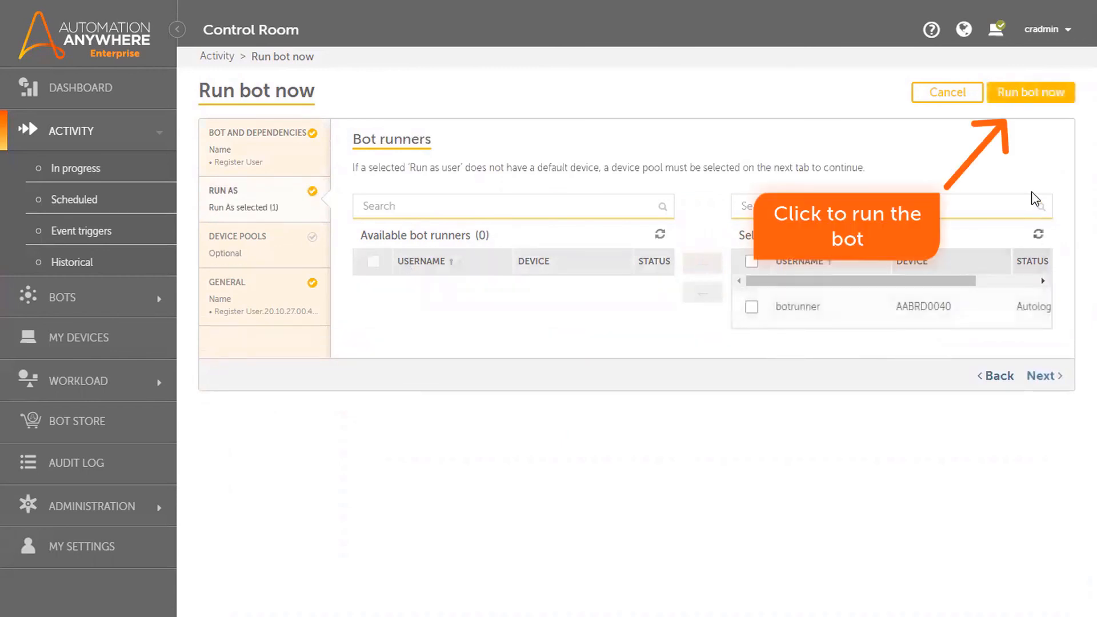
- Run the Register User bot now and refresh the in-progress activity list to follow its execution
click(1024, 97)
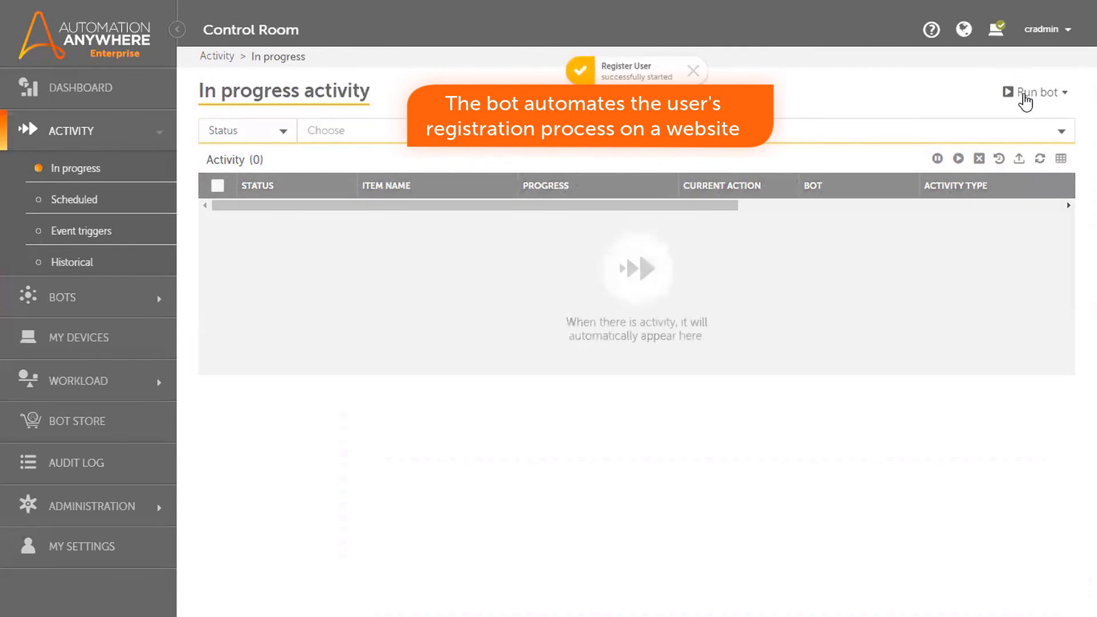
click(1040, 160)
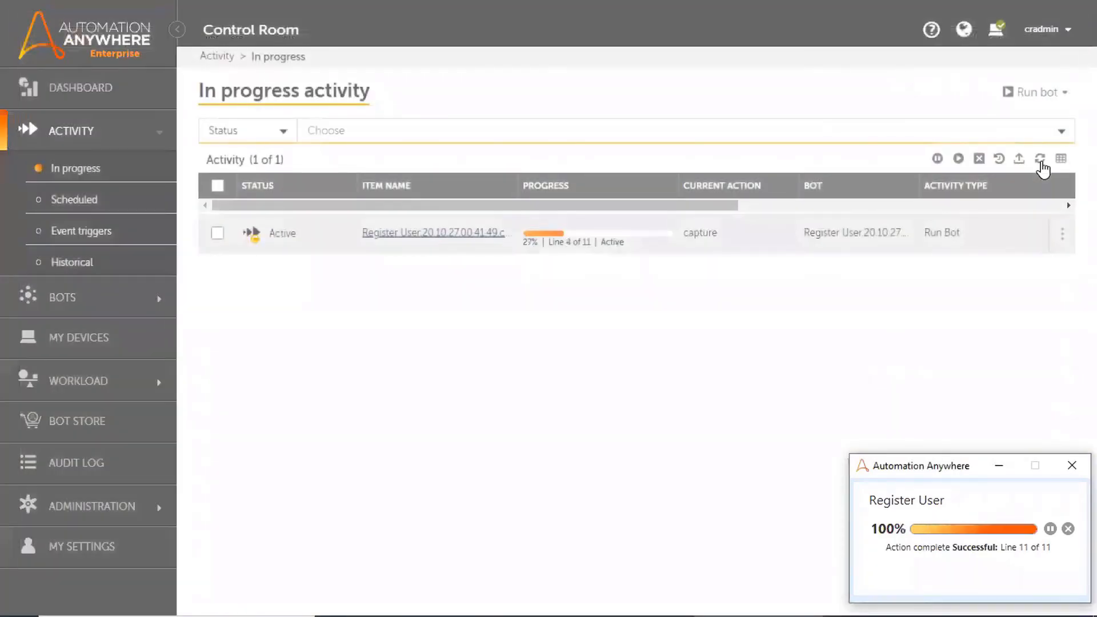
click(1041, 160)
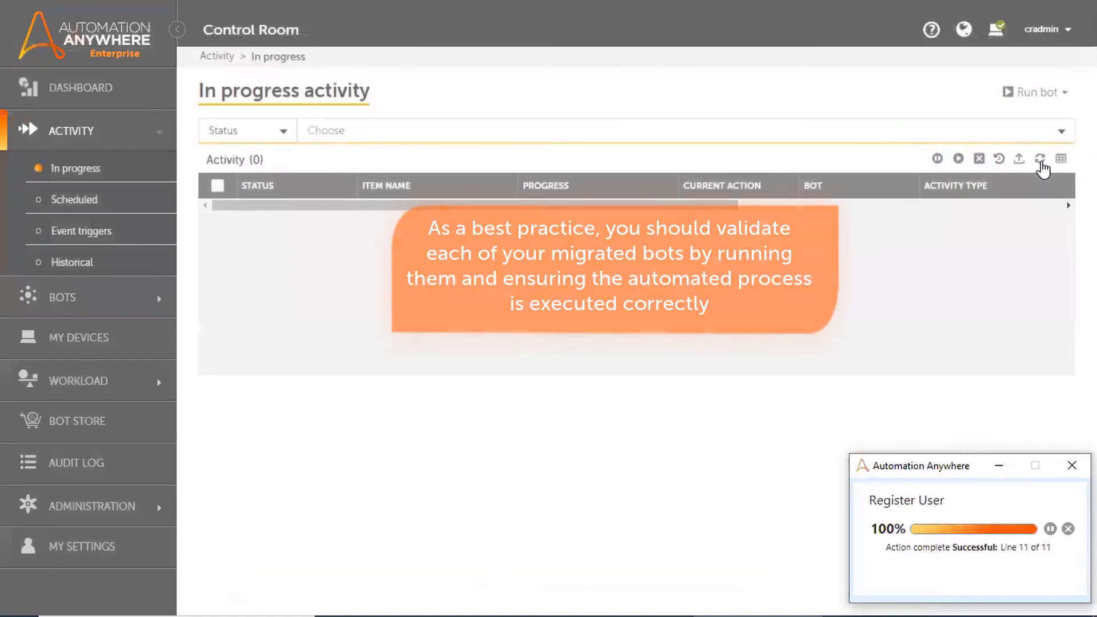